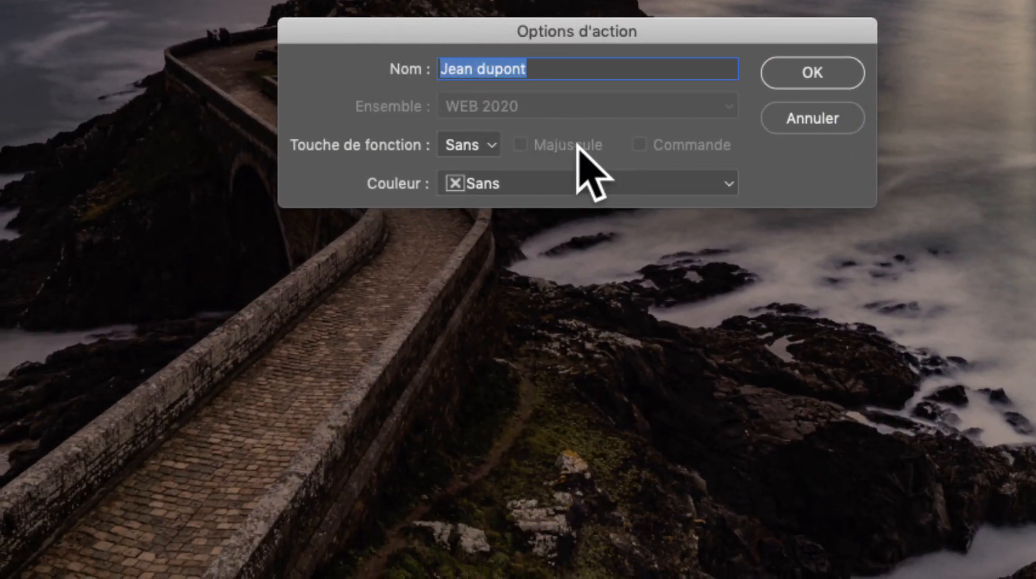
# Assign the function key F13 and the colour Rouge to the action in the WEB 2020 set.
pyautogui.click(489, 145)
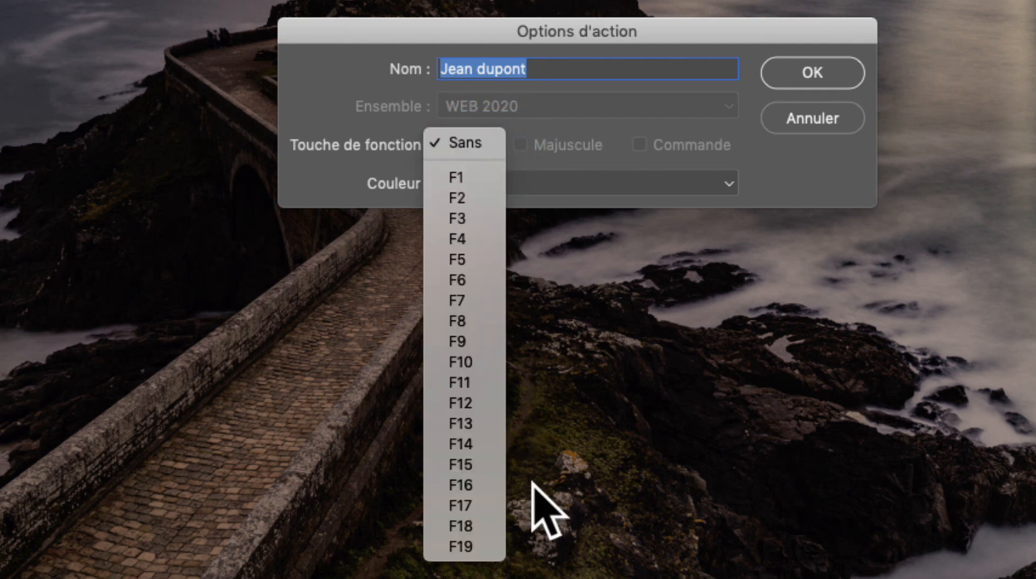
pyautogui.click(488, 422)
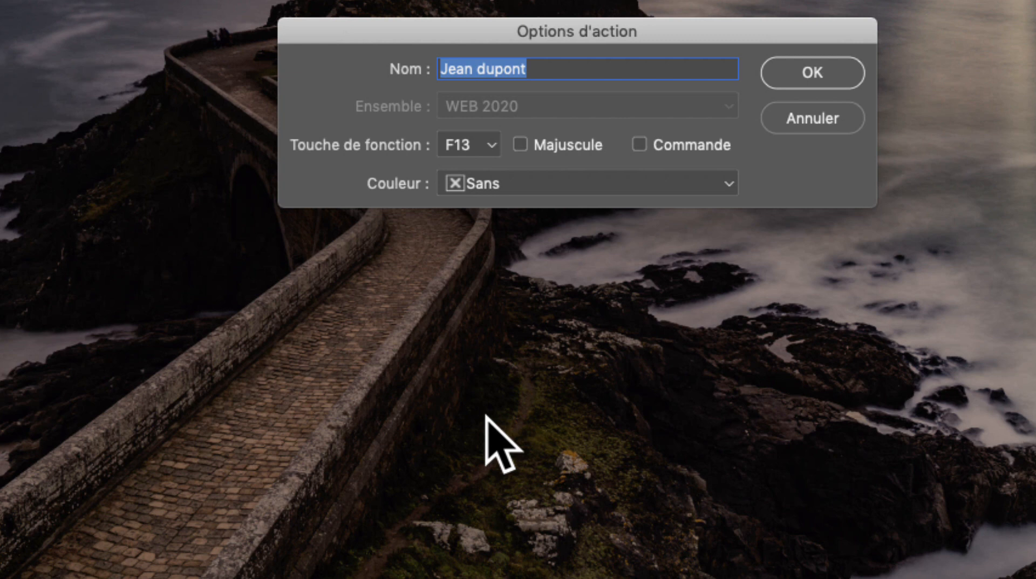
pyautogui.click(503, 185)
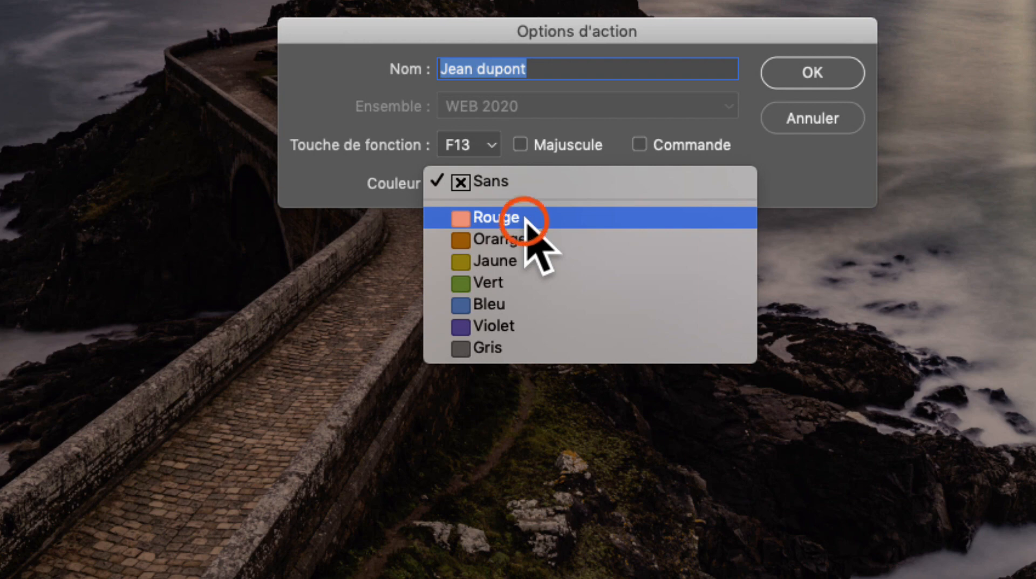
pyautogui.click(525, 220)
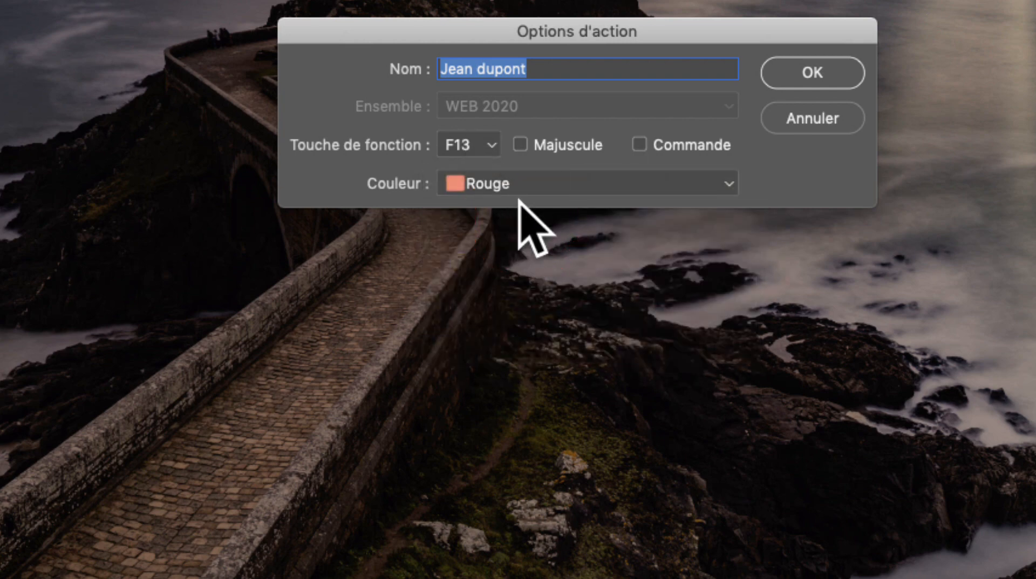
pyautogui.click(813, 75)
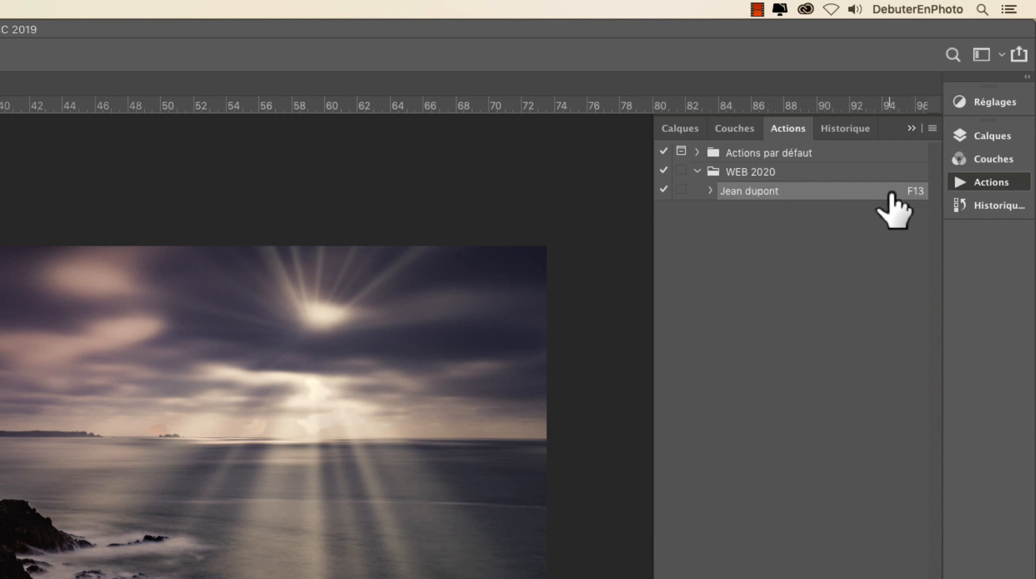
# Run the F13 action on the lighthouse photo and restore the photo's opening state from the history.
pyautogui.press('F13')
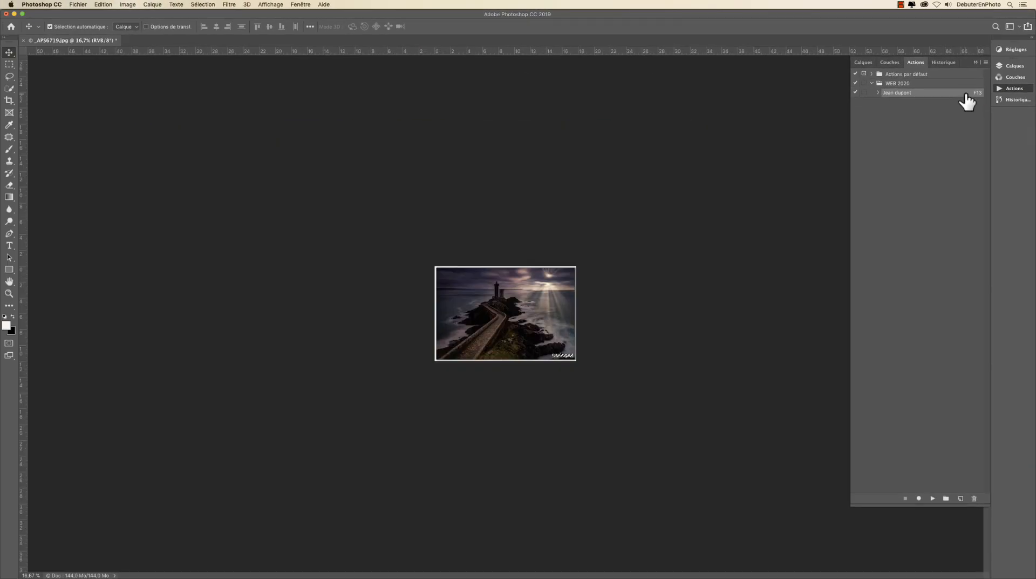
pyautogui.press('super+0')
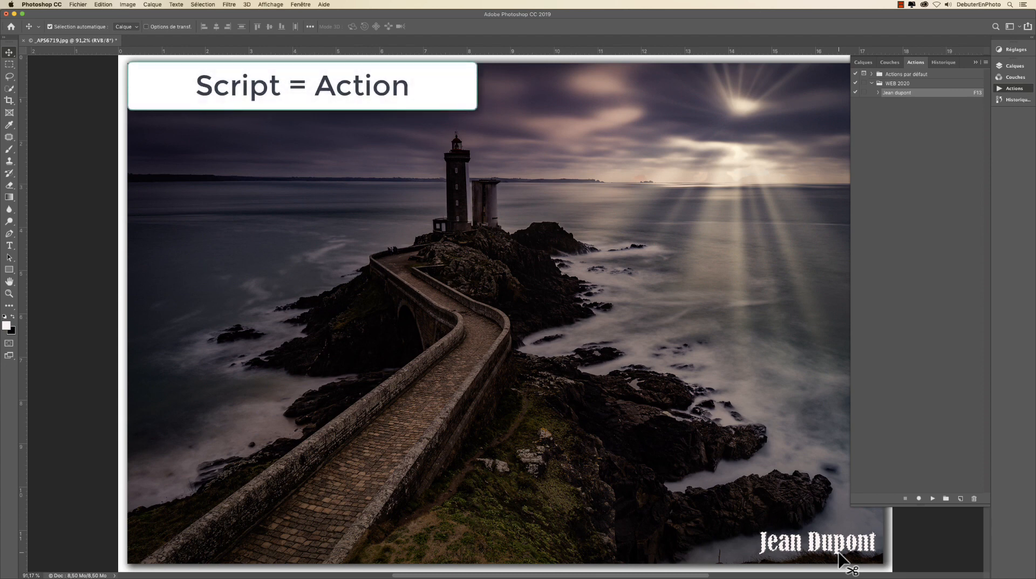
pyautogui.click(943, 62)
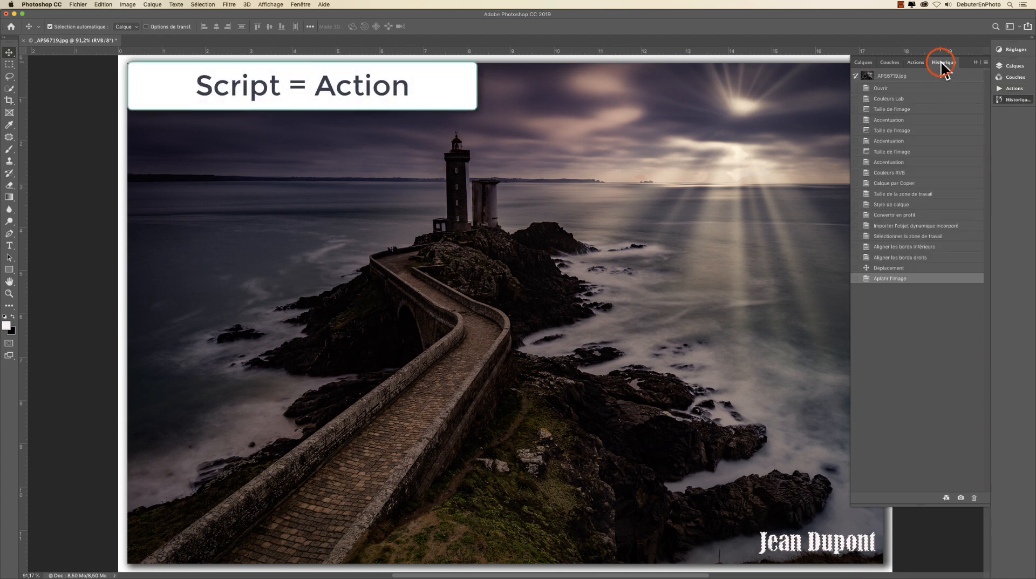
pyautogui.click(916, 77)
pyautogui.press('super+0')
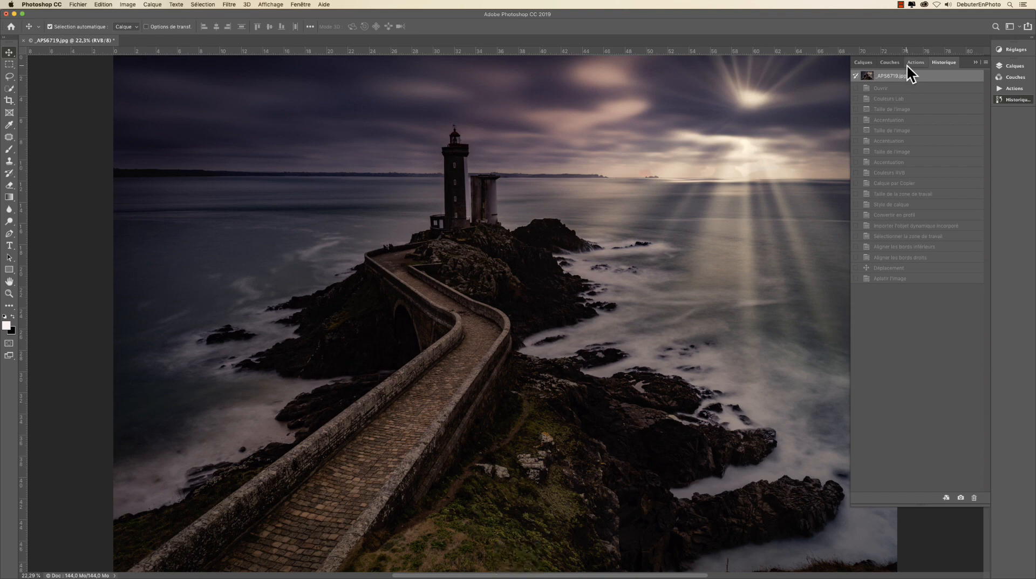
# Try running the red F13 action from Mode Bouton and return the actions to the standard list view.
pyautogui.click(914, 63)
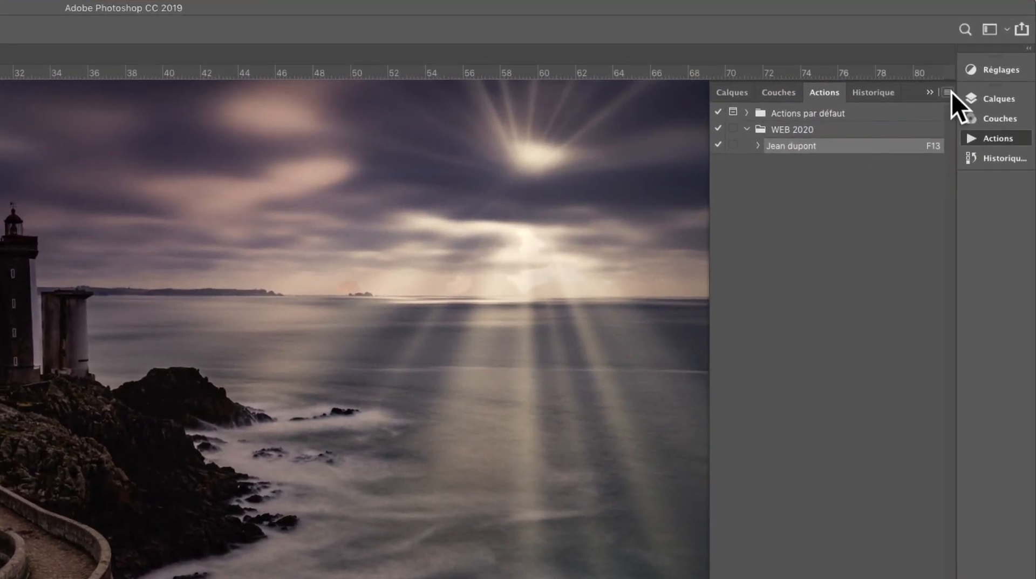
pyautogui.click(947, 93)
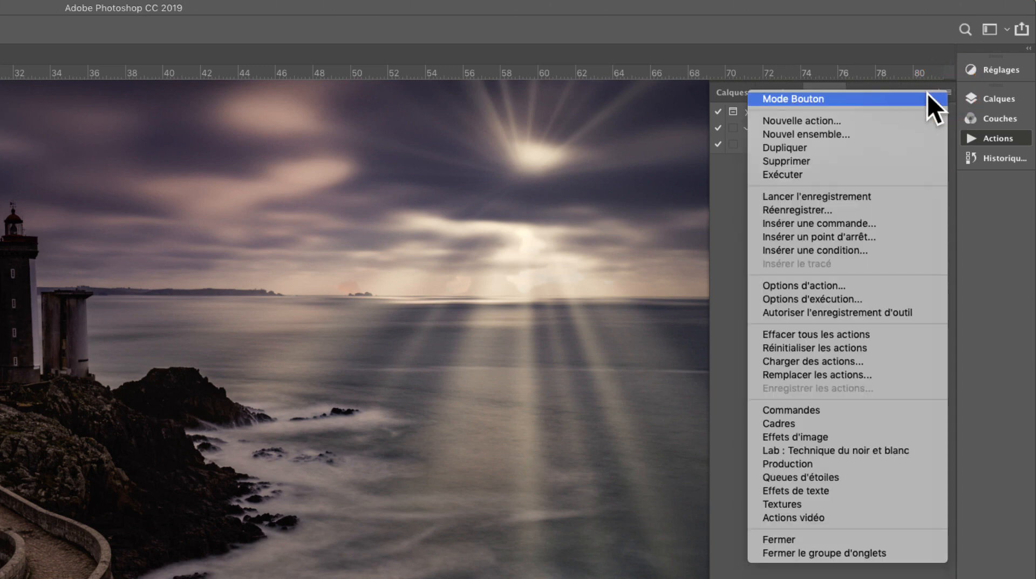
pyautogui.click(786, 100)
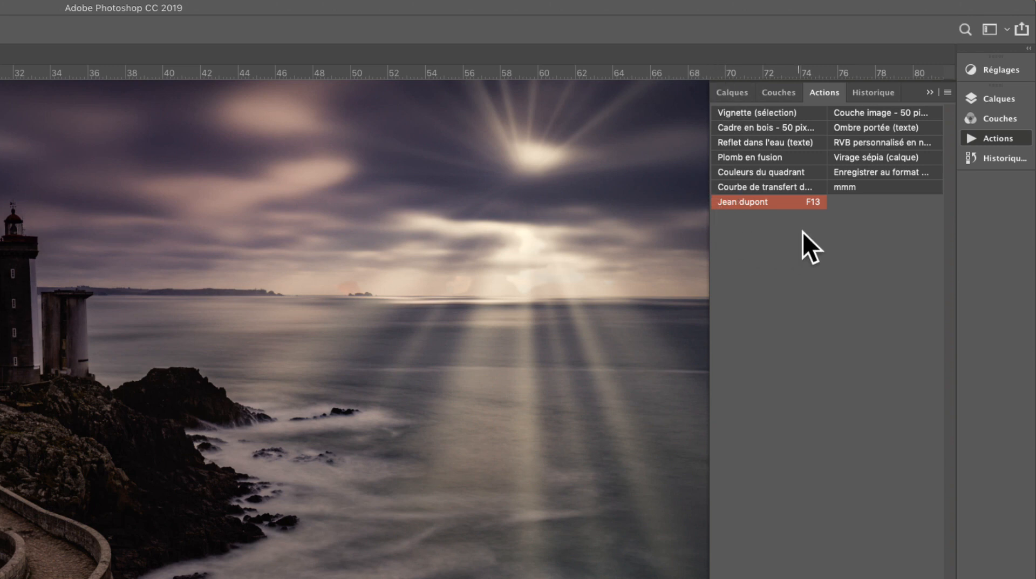
pyautogui.click(746, 200)
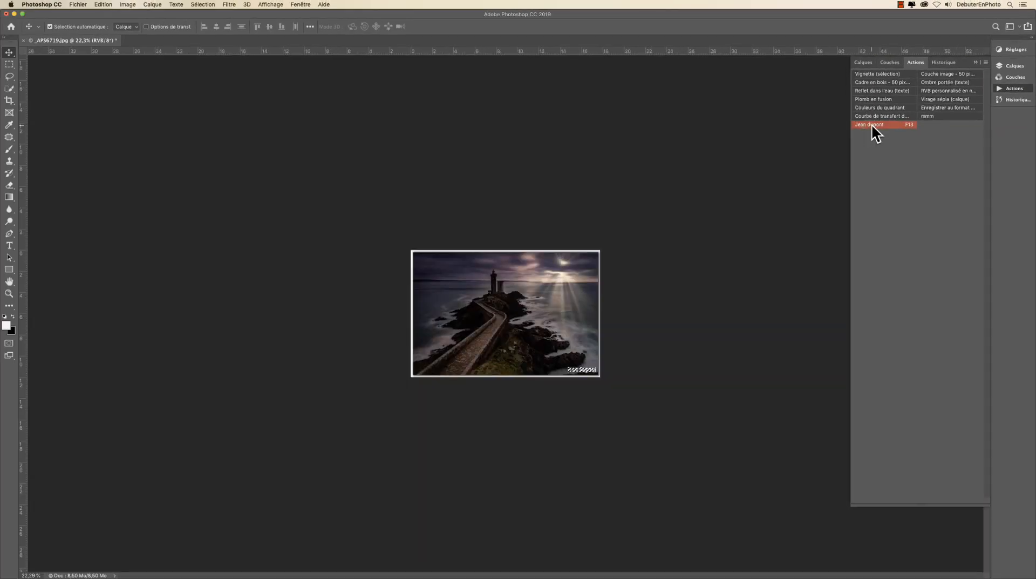
pyautogui.press('super+0')
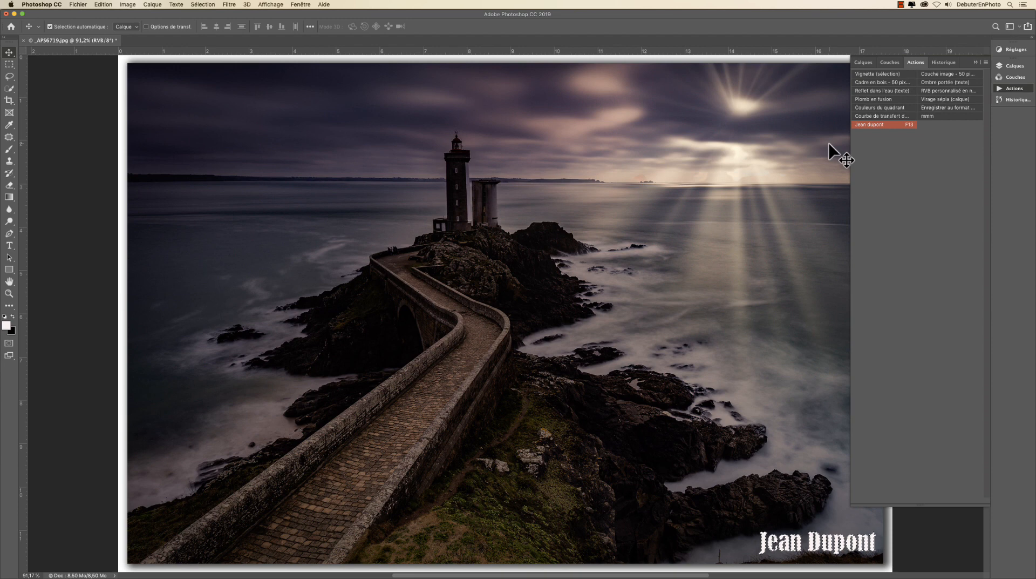
pyautogui.click(986, 63)
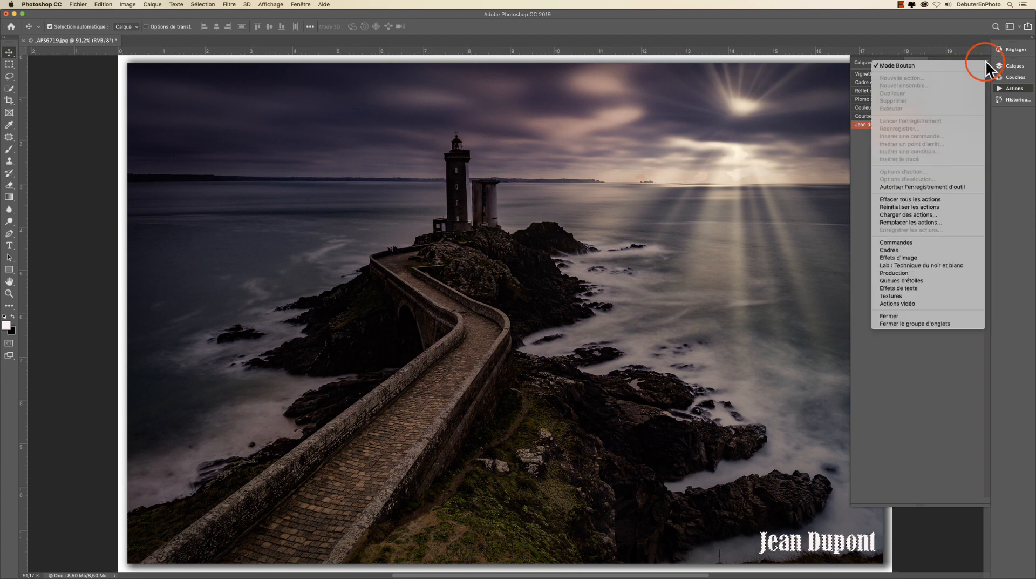
pyautogui.click(964, 66)
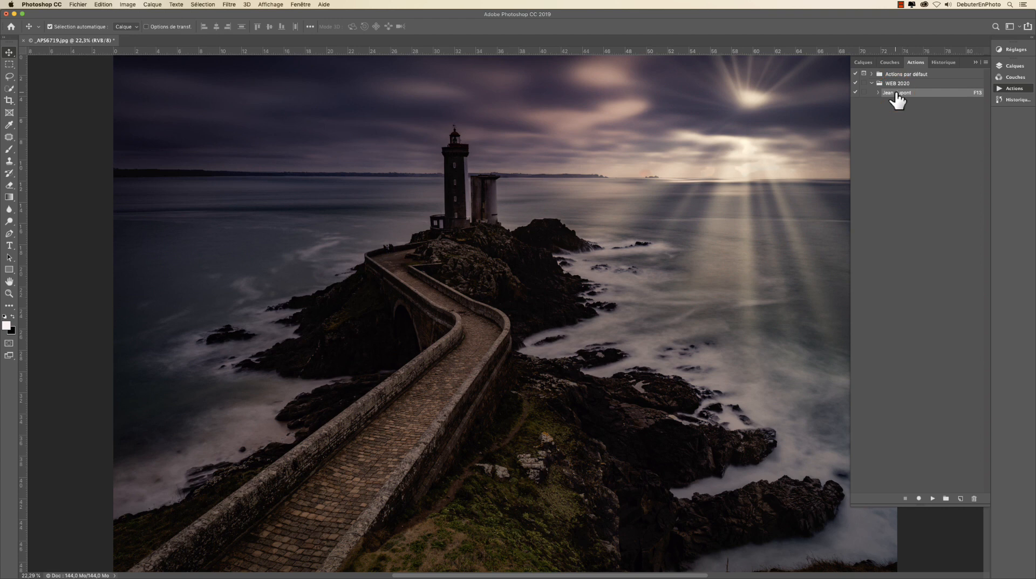
# Run the WEB 2020 action assigned to F13 on the photo and fit the image to the screen.
pyautogui.press('F13')
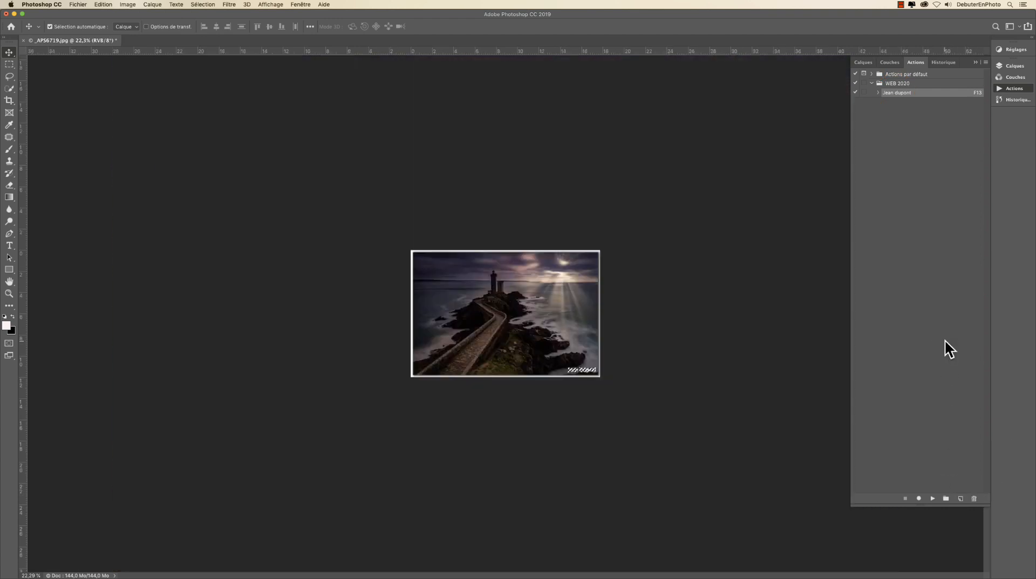
pyautogui.press('super+0')
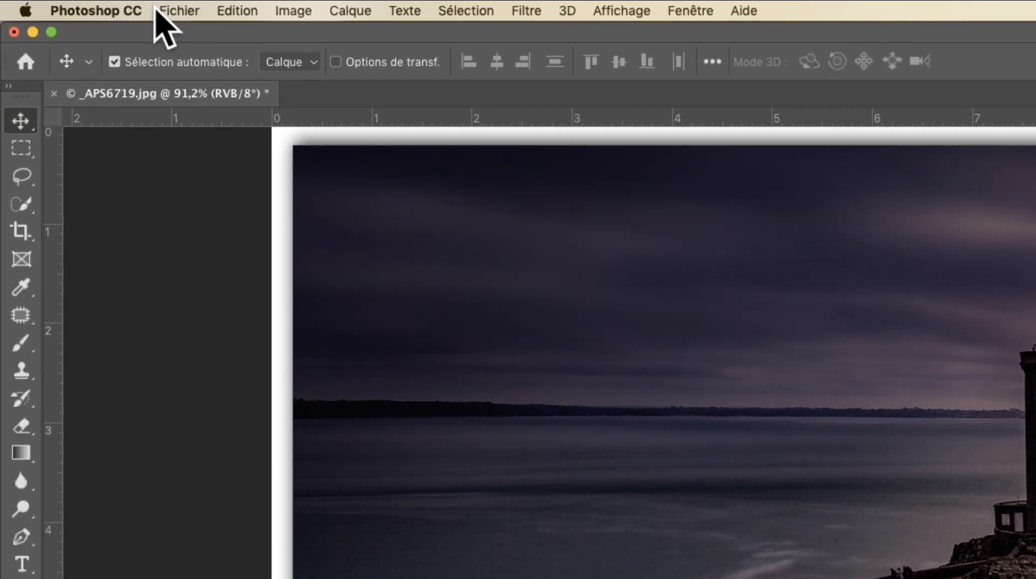
# Open the batch processing settings (Traitement par lots) and choose the WEB 2020 set with its F13 action.
pyautogui.click(162, 10)
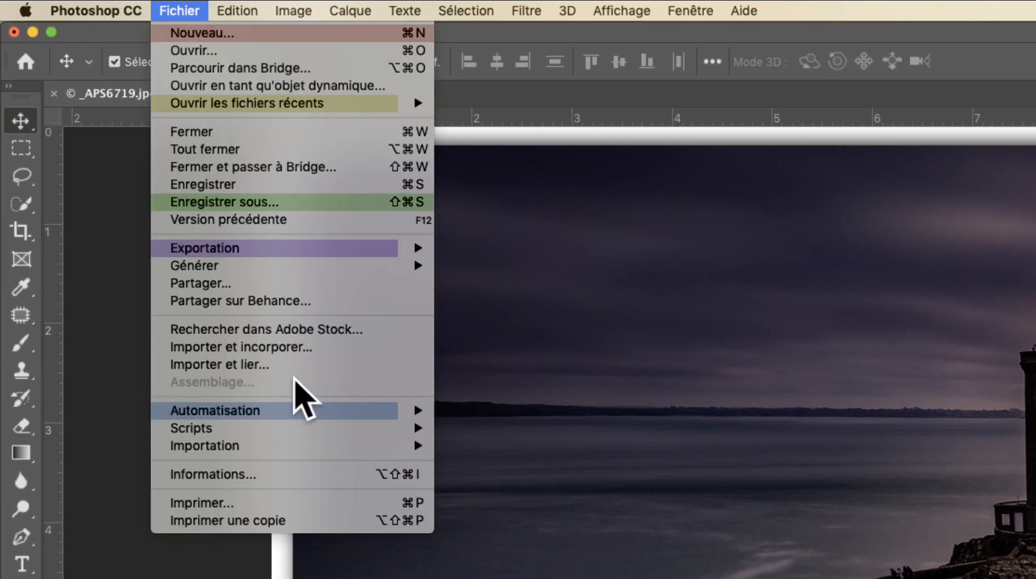
pyautogui.moveTo(294, 411)
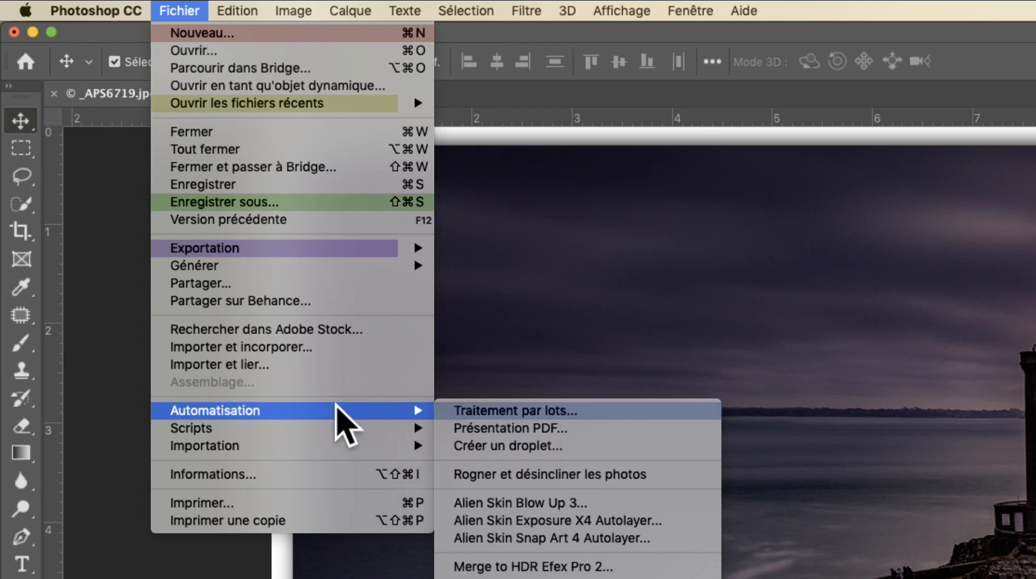
pyautogui.moveTo(294, 11)
pyautogui.moveTo(186, 10)
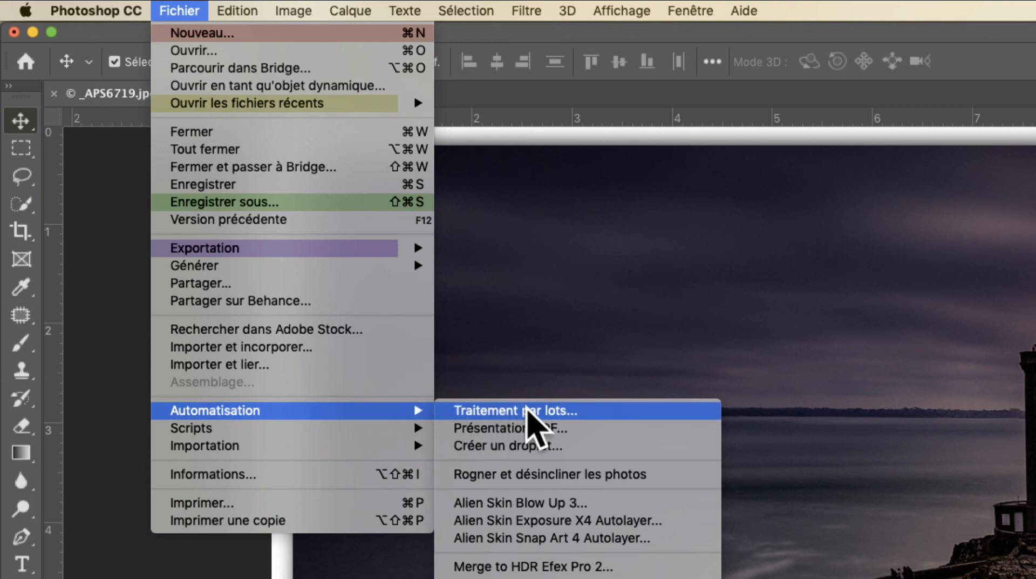
pyautogui.click(527, 409)
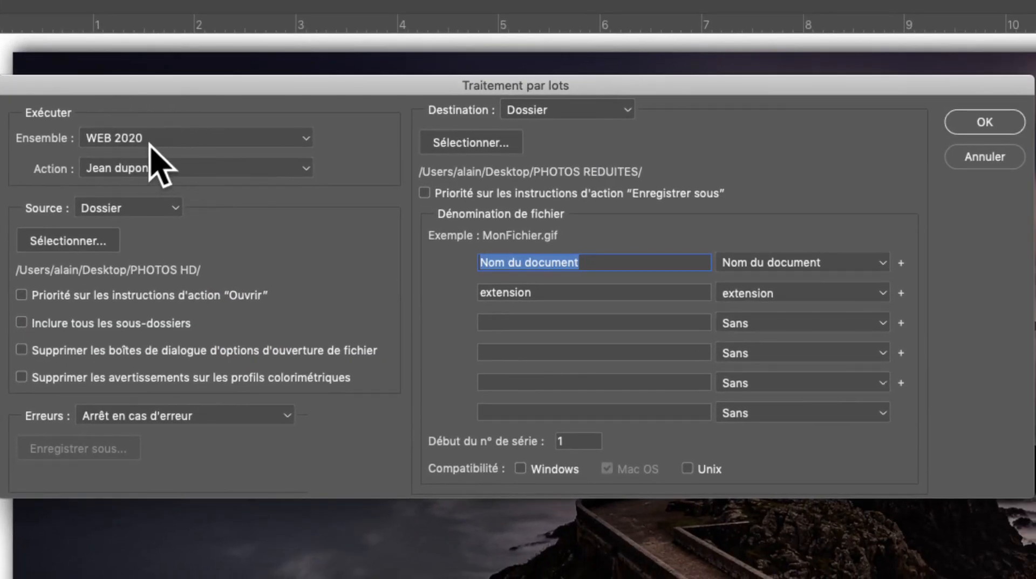
pyautogui.click(192, 151)
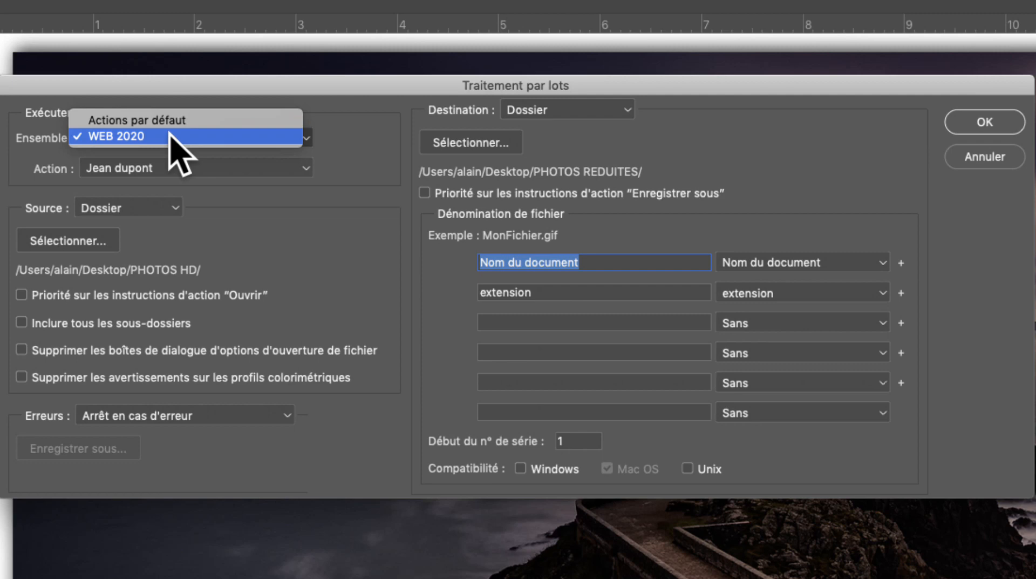
pyautogui.click(171, 139)
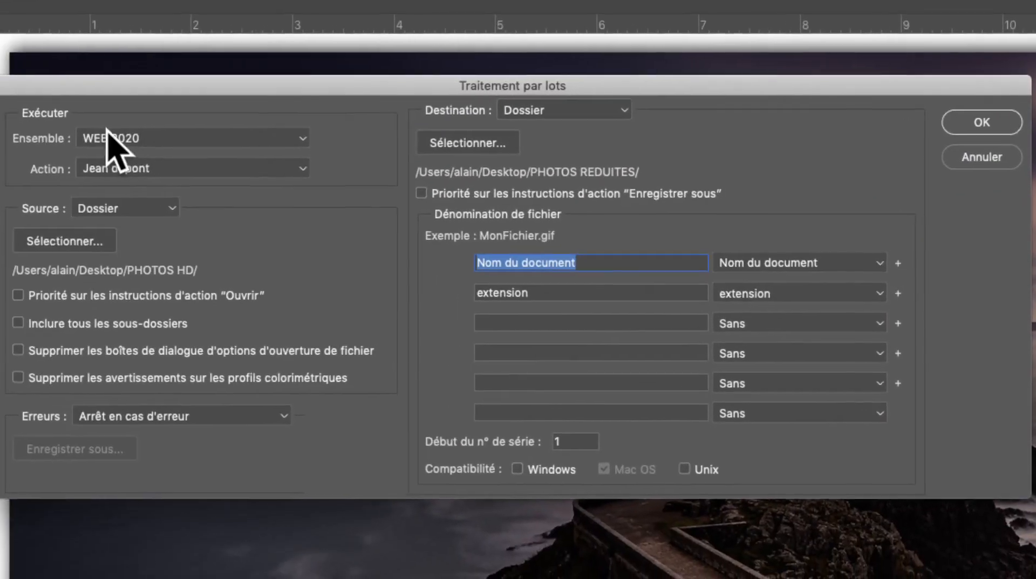
pyautogui.click(189, 168)
pyautogui.click(188, 168)
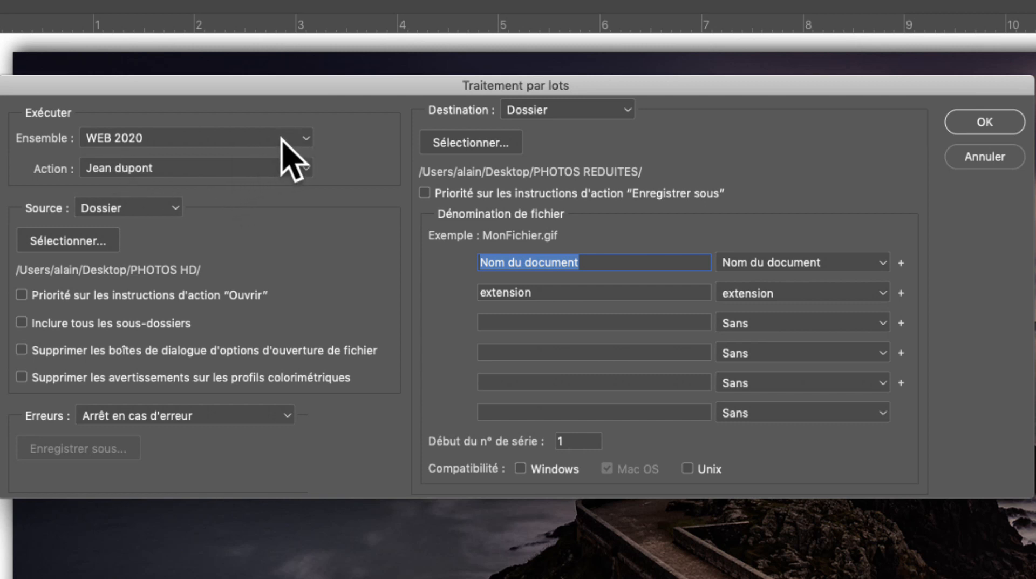
# Set the batch source to a folder and select PHOTOS HD on the desktop (Bureau).
pyautogui.click(131, 209)
pyautogui.click(132, 206)
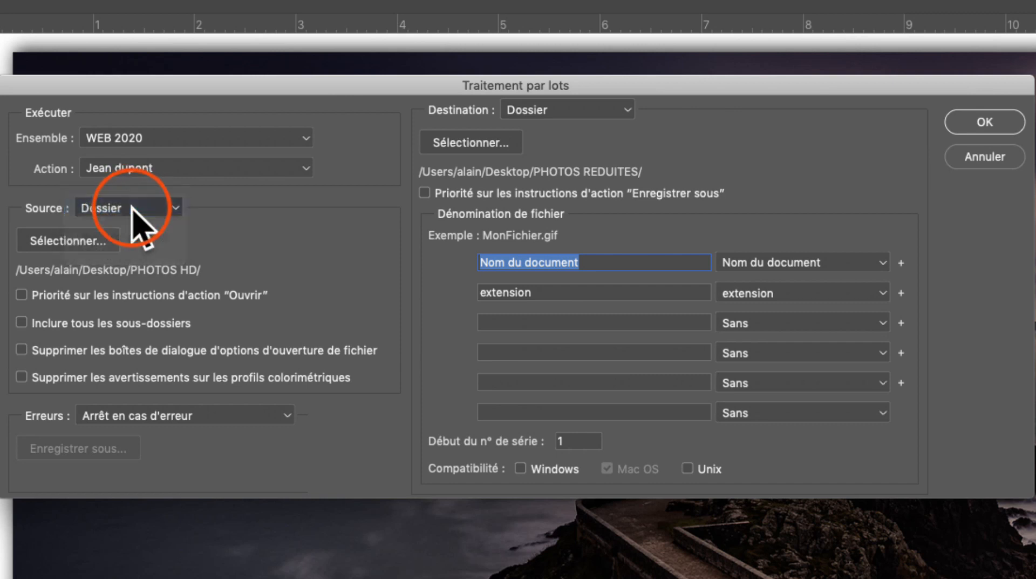
pyautogui.click(75, 240)
pyautogui.click(620, 399)
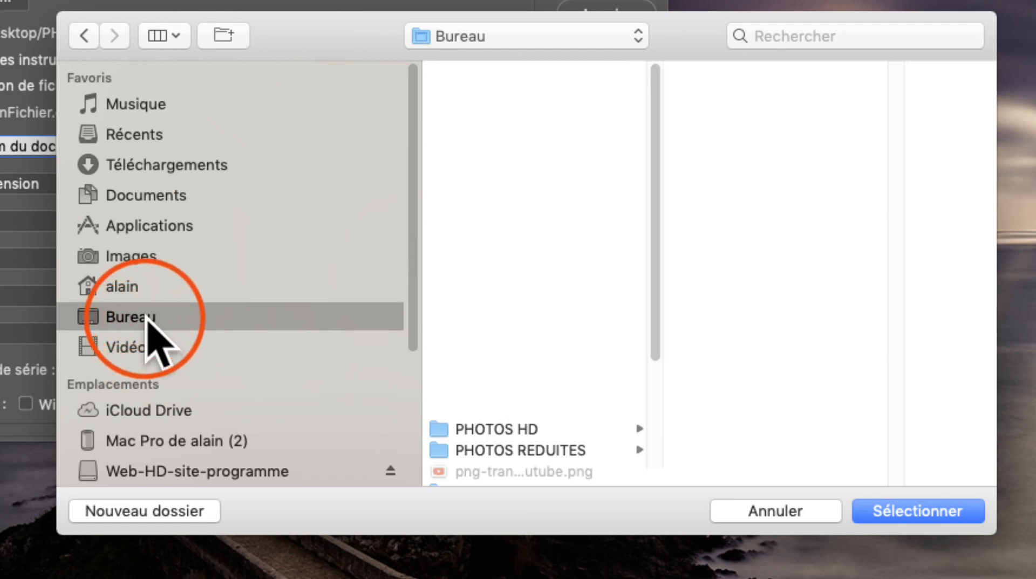
pyautogui.click(490, 429)
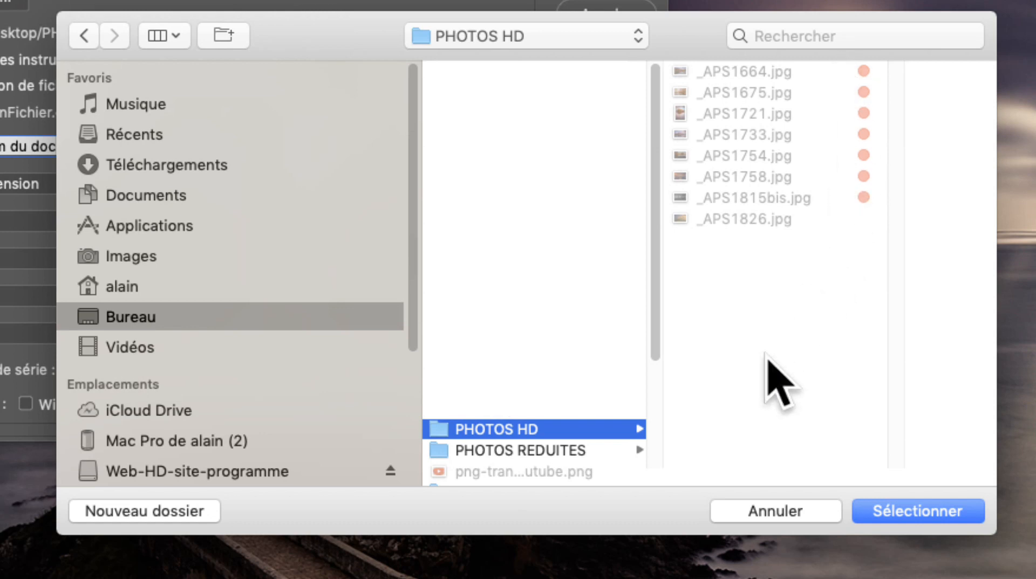
pyautogui.click(893, 512)
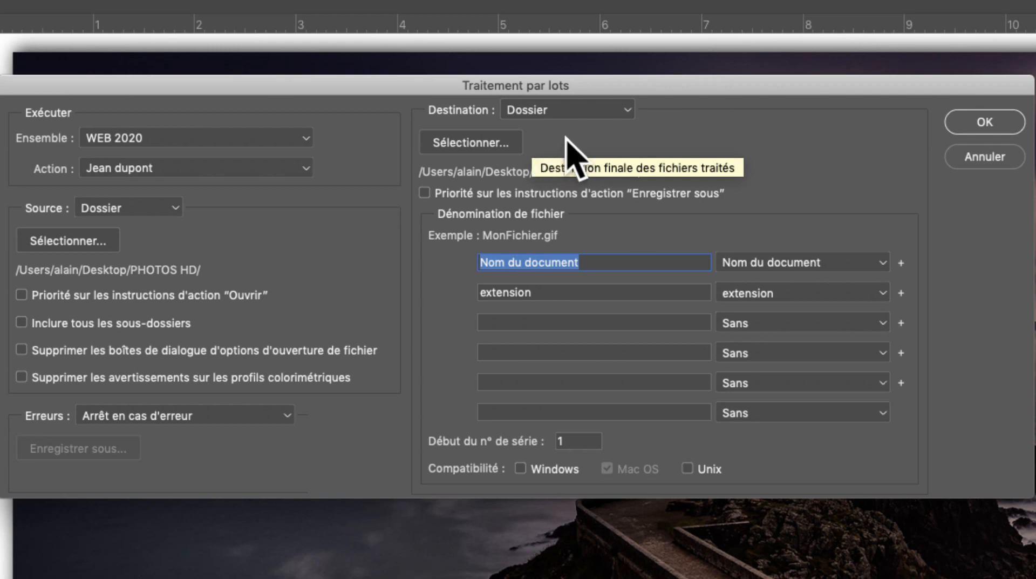
# Select PHOTOS REDUITES on the desktop as the batch destination folder and start the batch.
pyautogui.click(469, 143)
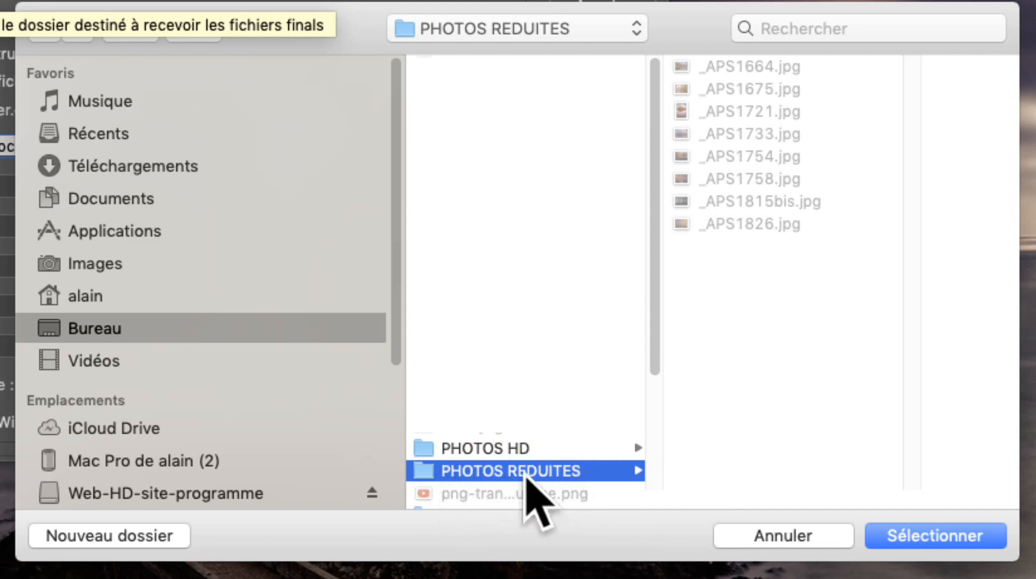
pyautogui.click(929, 537)
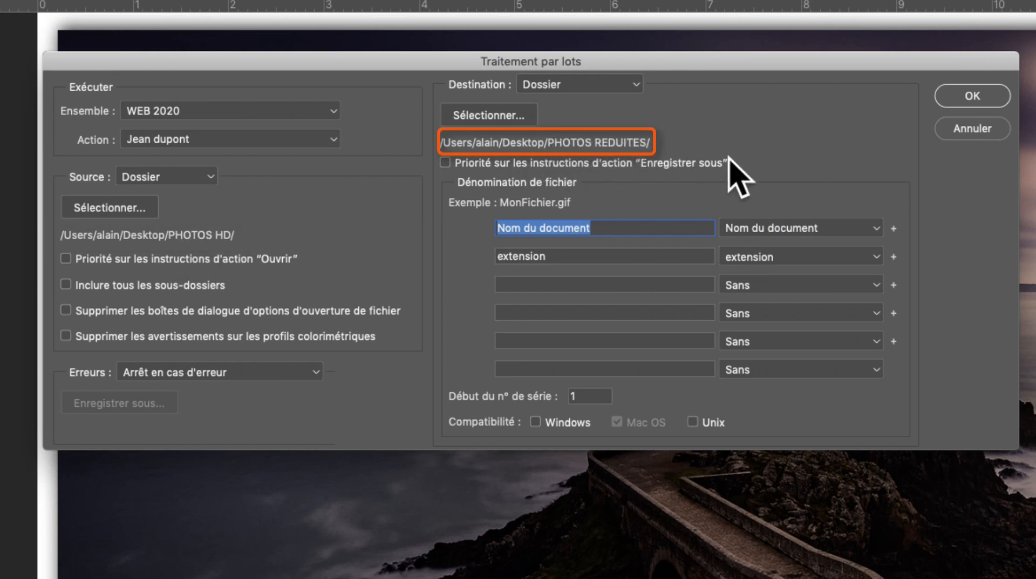
pyautogui.click(973, 98)
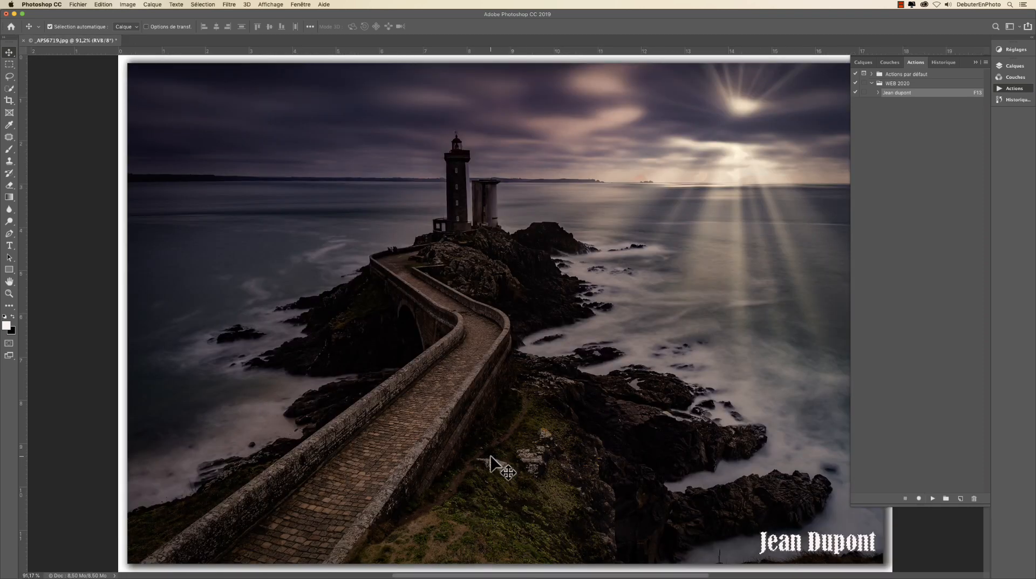
# Reveal the desktop and open the PHOTOS HD and PHOTOS REDUITES folders to compare their photos.
pyautogui.press('F11')
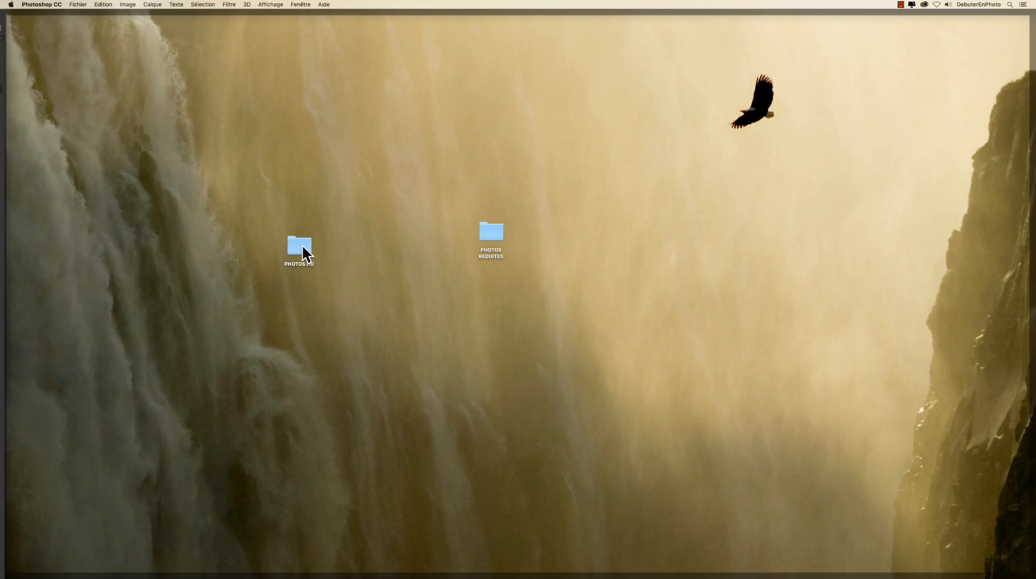
pyautogui.doubleClick(302, 245)
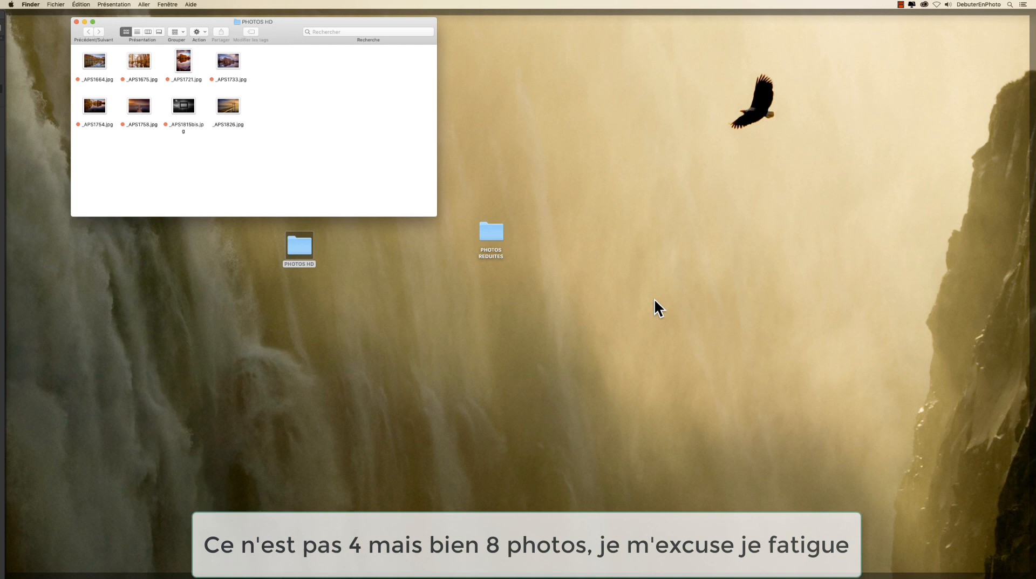
pyautogui.doubleClick(484, 231)
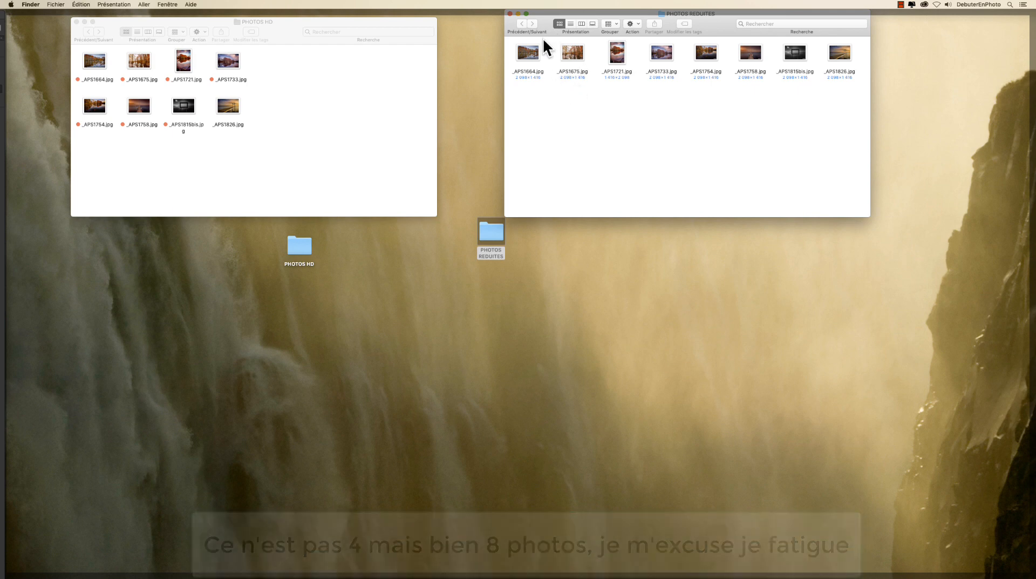
# Open the processed photo _APS1664.jpg from PHOTOS REDUITES to inspect its frame and signature, and close the preview.
pyautogui.doubleClick(527, 52)
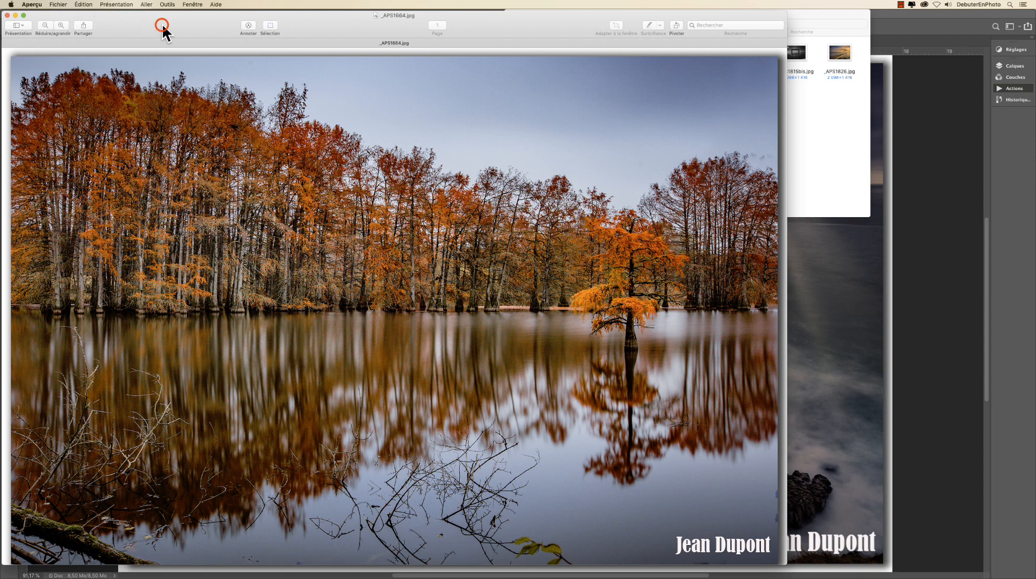
pyautogui.moveTo(161, 27); pyautogui.dragTo(287, 24)
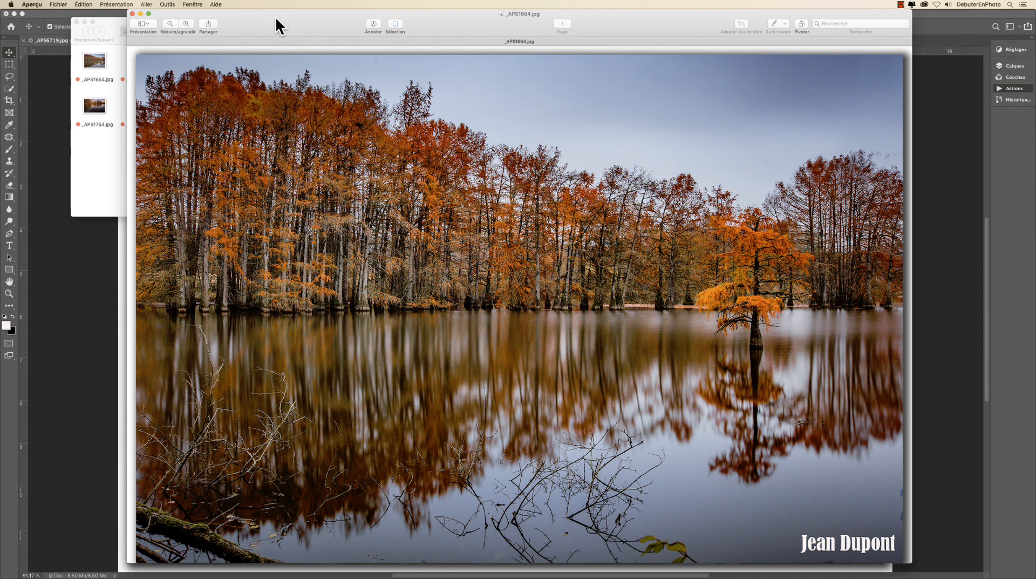
pyautogui.click(132, 13)
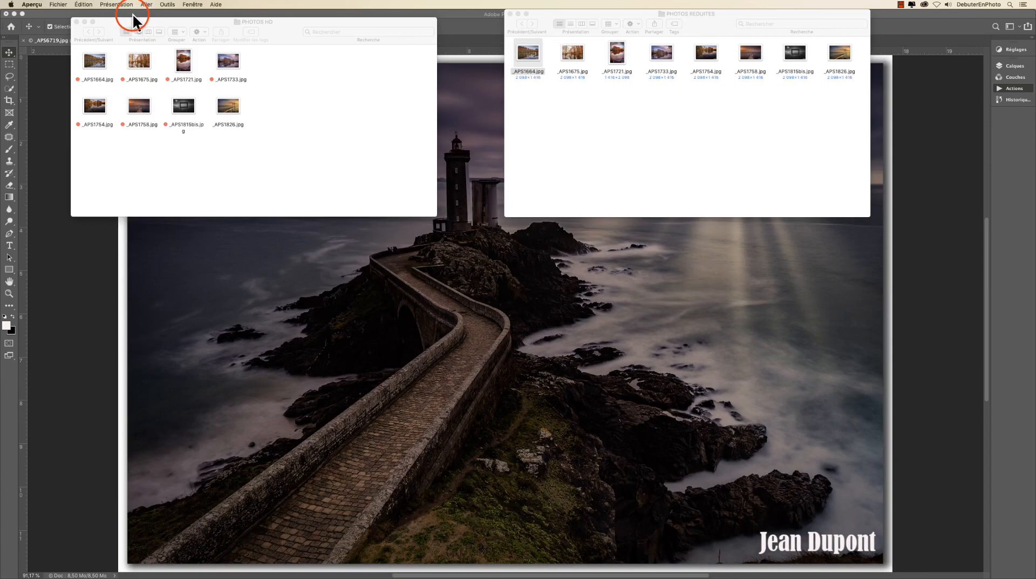
# Close the PHOTOS HD and PHOTOS REDUITES folder windows and display the list of recorded actions in Photoshop.
pyautogui.click(76, 21)
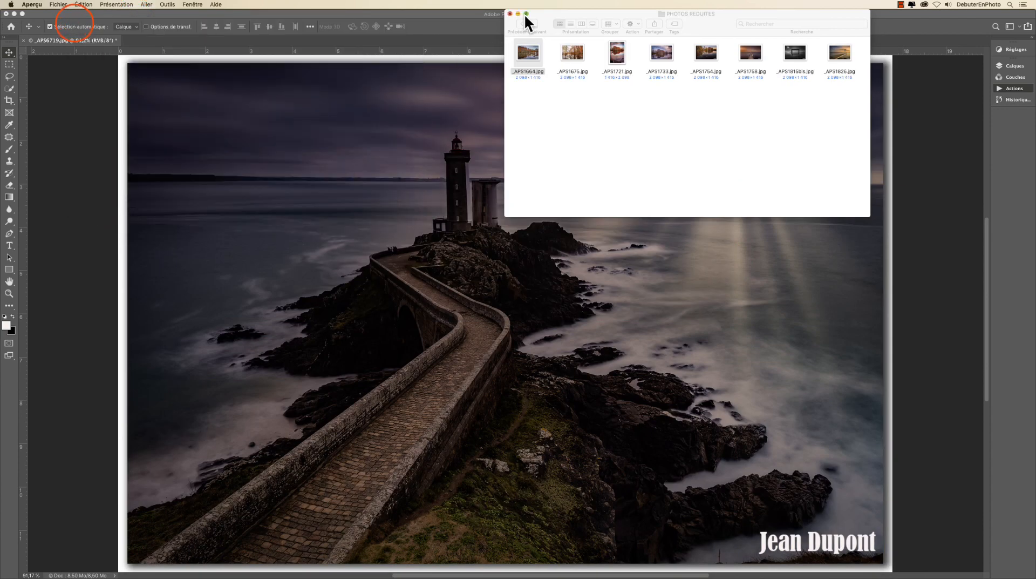
pyautogui.click(510, 14)
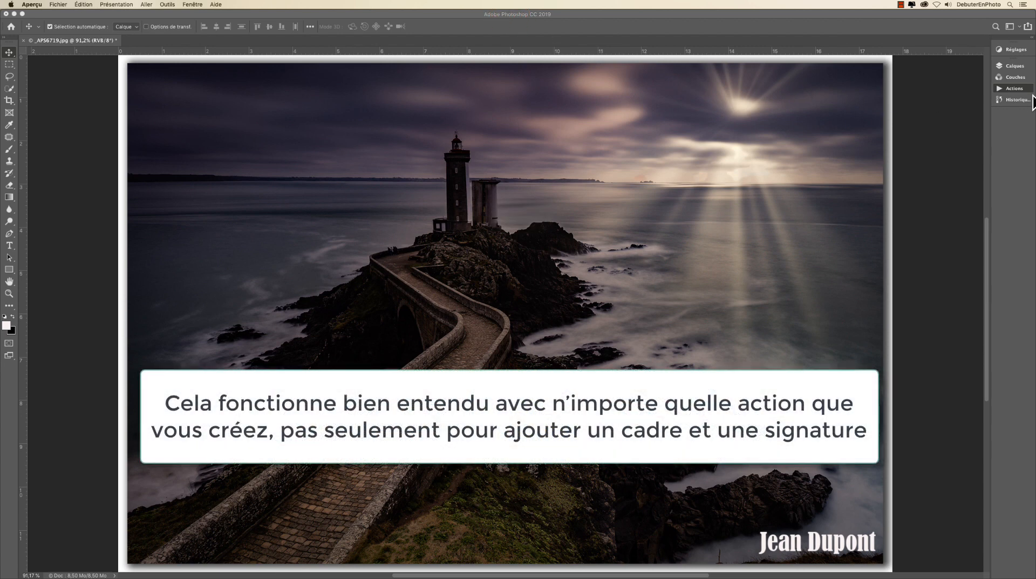
pyautogui.click(1016, 89)
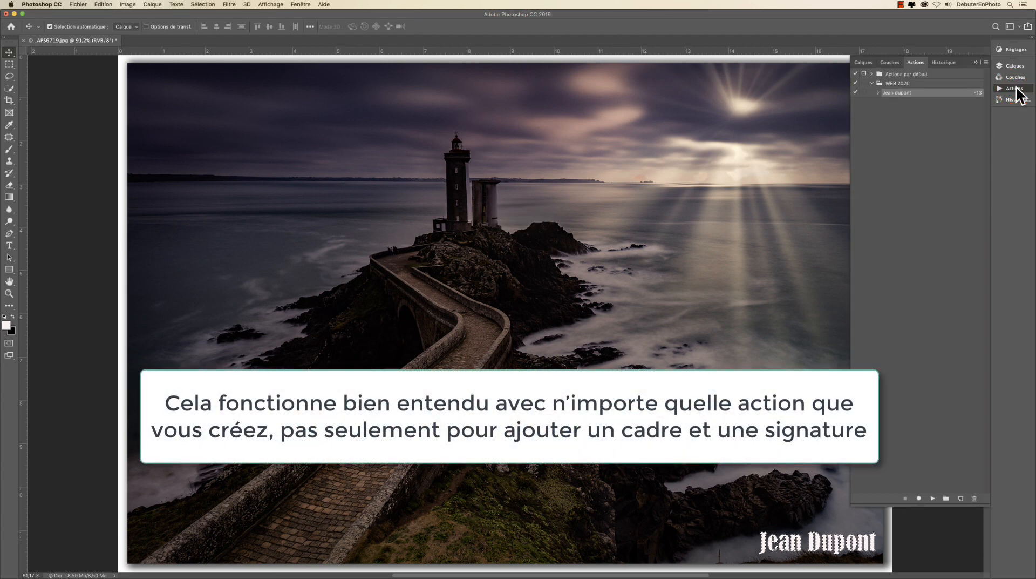